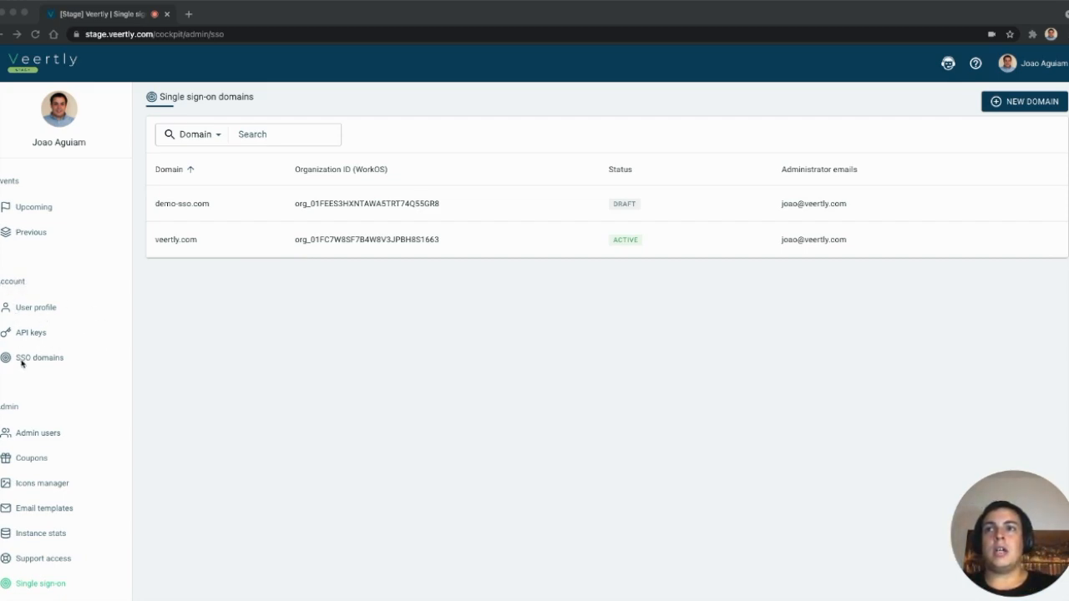
- Bring the browser forward and go to the account's SSO domains list
{"action": "left_click", "coordinate": [190, 381]}
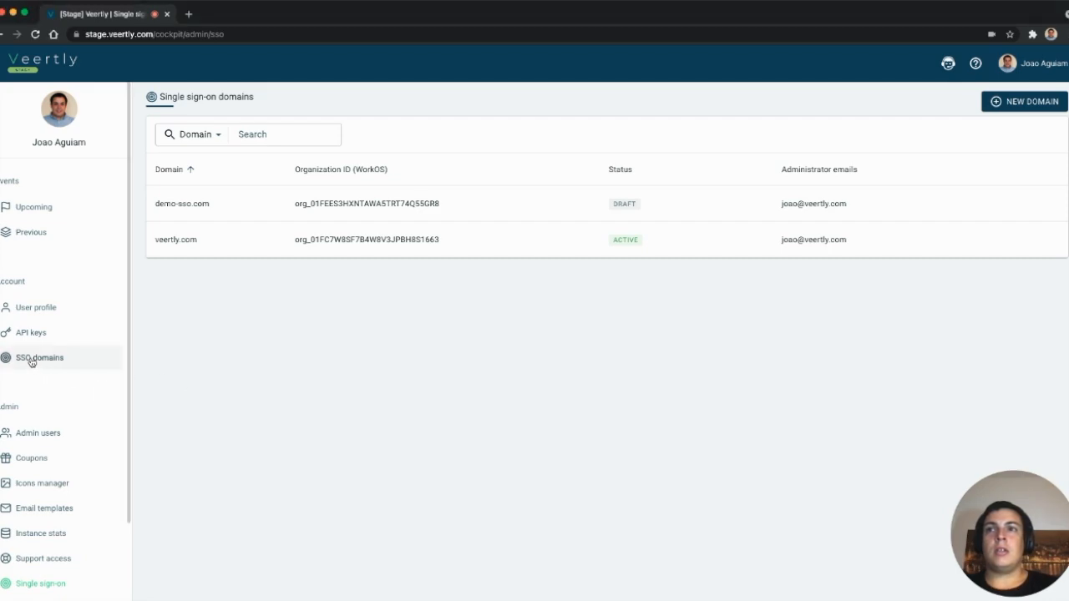
{"action": "left_click", "coordinate": [27, 359]}
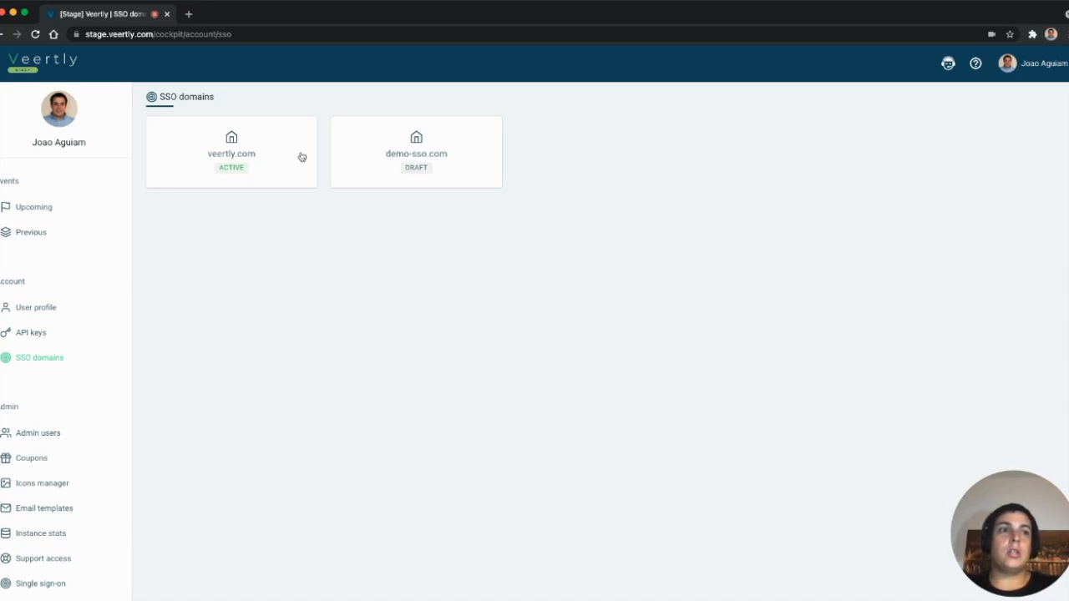
- Open demo-sso.com's settings and launch its WorkOS SSO portal in a new tab
{"action": "left_click", "coordinate": [449, 159]}
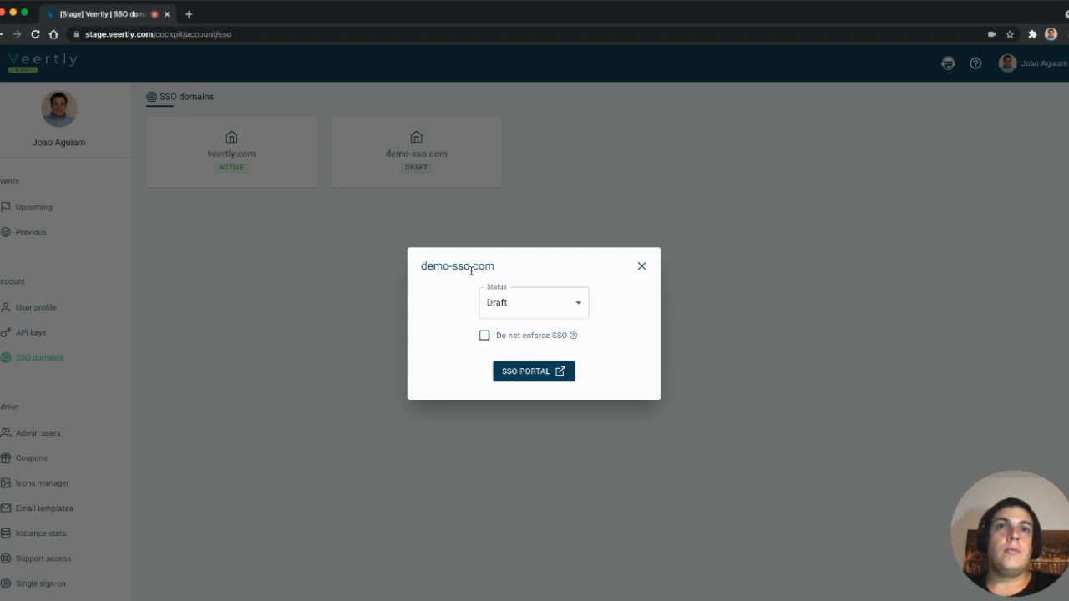
{"action": "left_click", "coordinate": [522, 380]}
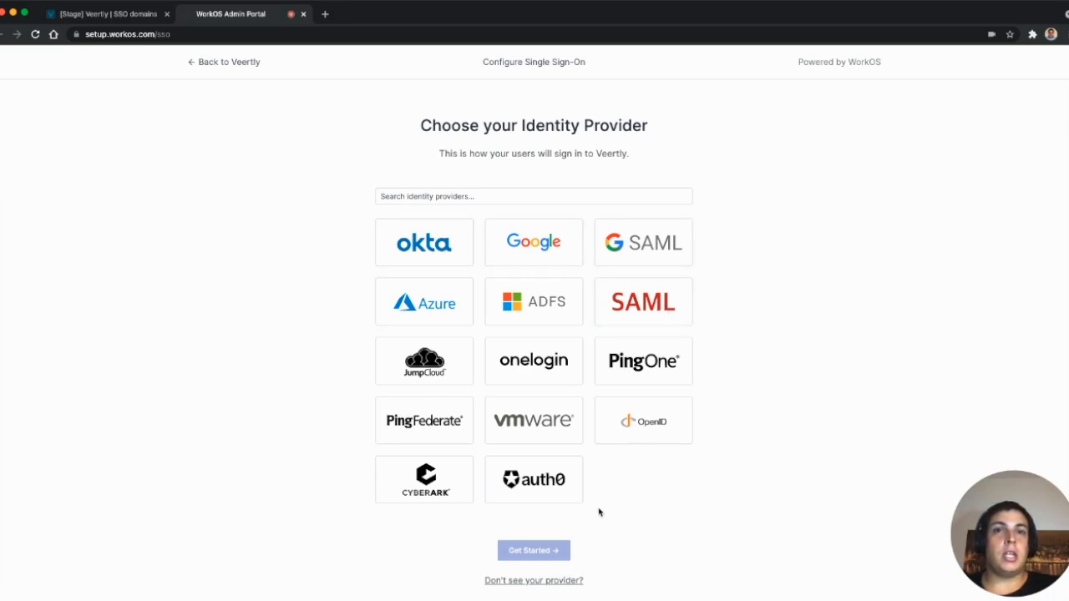
- Pick Azure as identity provider and read through Step 1, Create Enterprise Application
{"action": "left_click", "coordinate": [439, 305]}
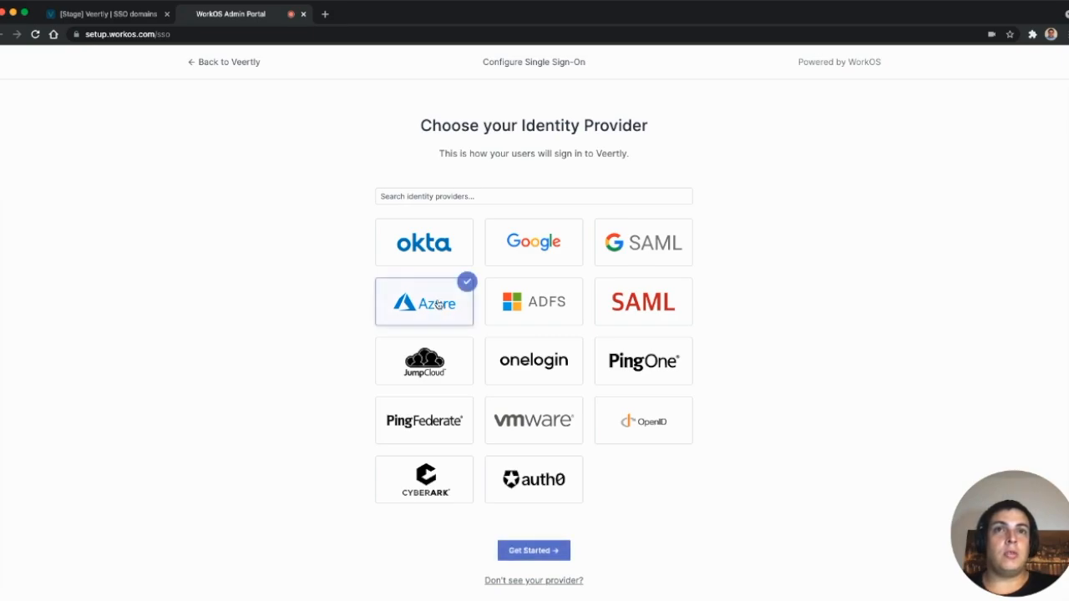
{"action": "left_click", "coordinate": [531, 548]}
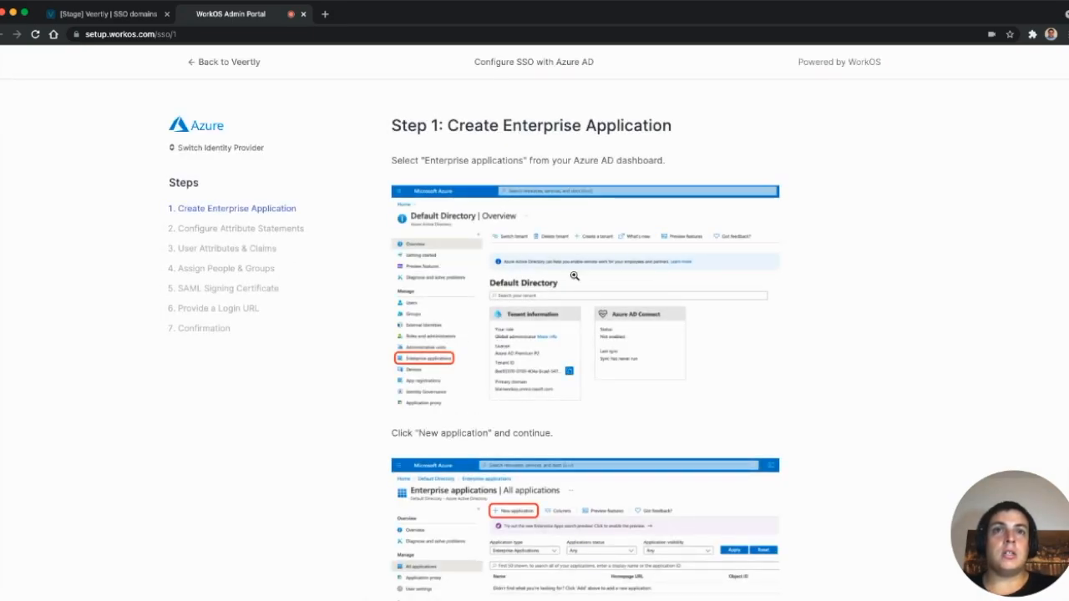
{"action": "scroll", "coordinate": [573, 288], "scroll_direction": "down", "scroll_amount": 5}
{"action": "scroll", "coordinate": [573, 288], "scroll_direction": "down", "scroll_amount": 2}
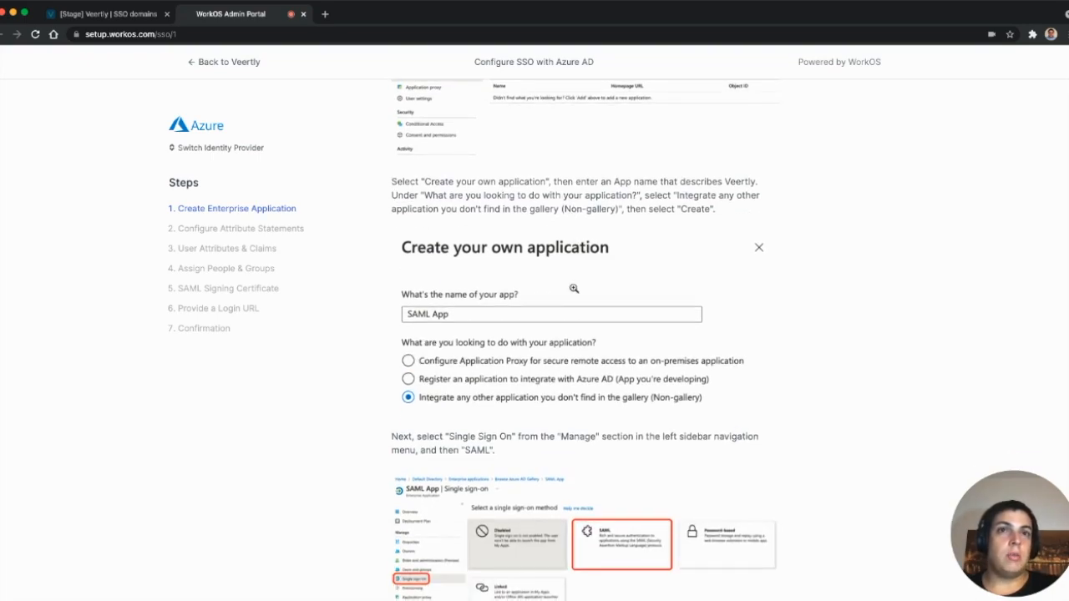
{"action": "scroll", "coordinate": [574, 288], "scroll_direction": "down", "scroll_amount": 3}
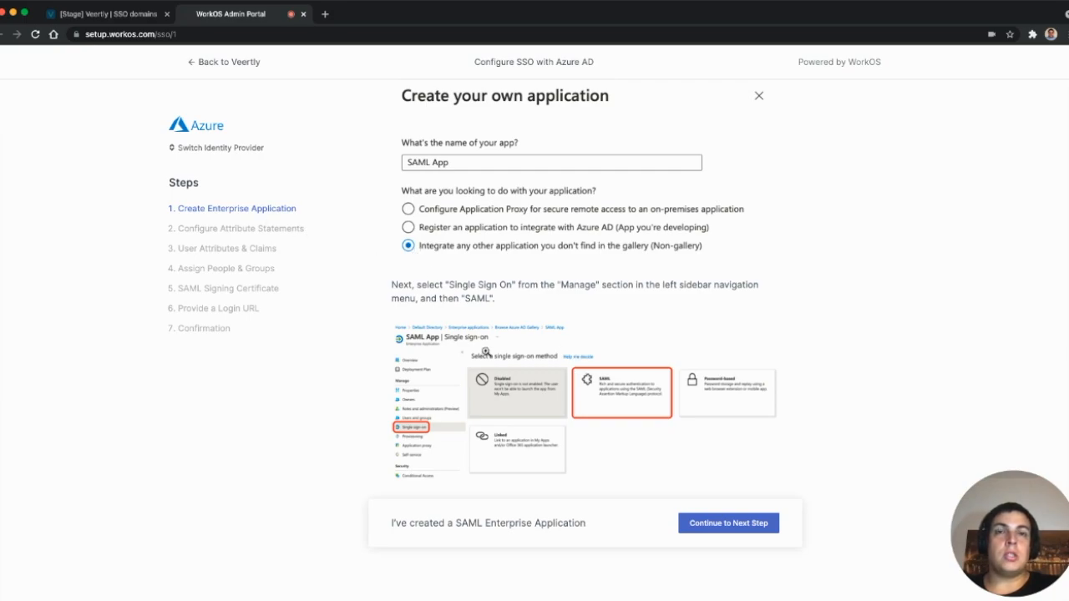
{"action": "scroll", "coordinate": [485, 351], "scroll_direction": "up", "scroll_amount": 3}
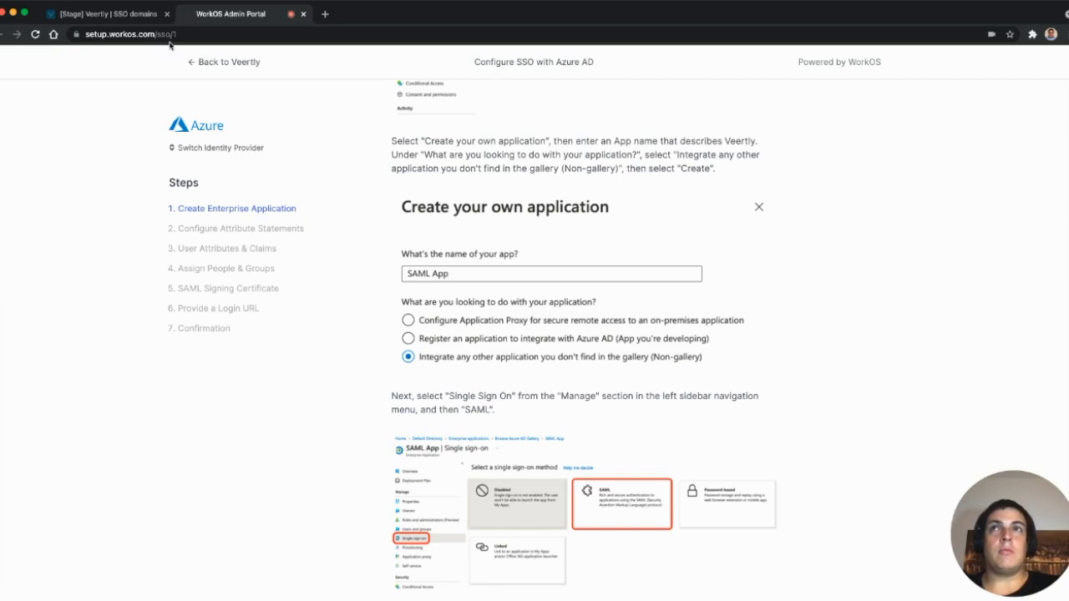
- Back in Veertly, leave demo-sso.com's status as Draft and close its settings
{"action": "left_click", "coordinate": [129, 19]}
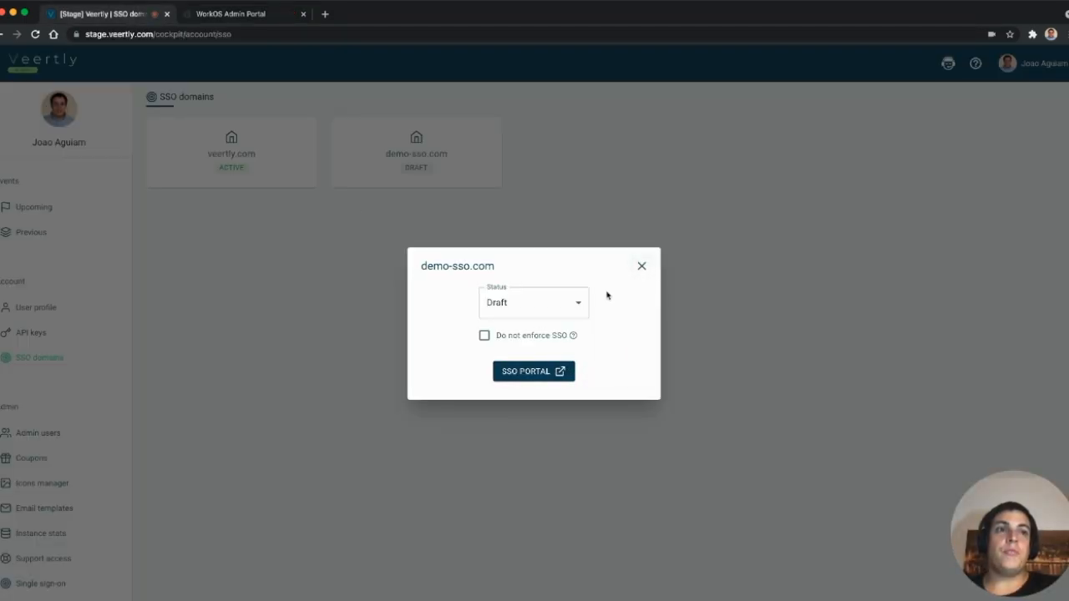
{"action": "left_click", "coordinate": [529, 304]}
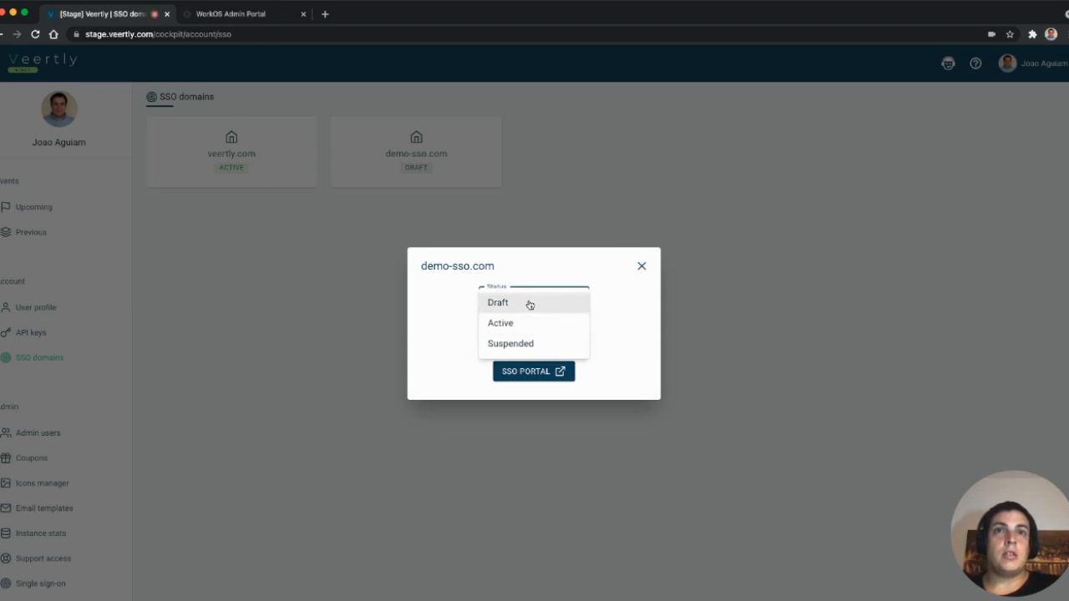
{"action": "left_click", "coordinate": [626, 320]}
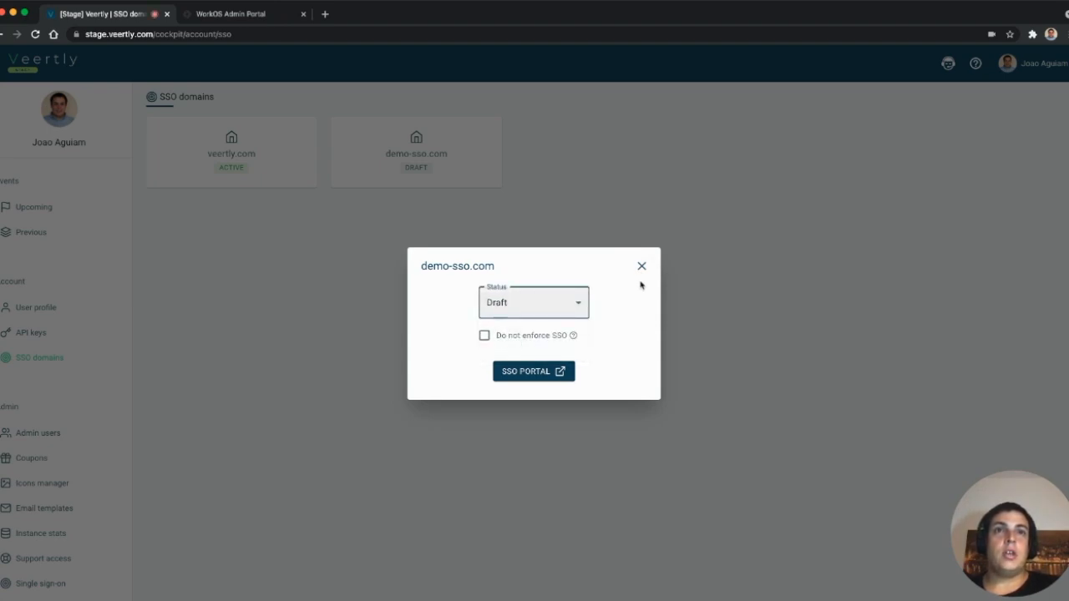
{"action": "left_click", "coordinate": [641, 267]}
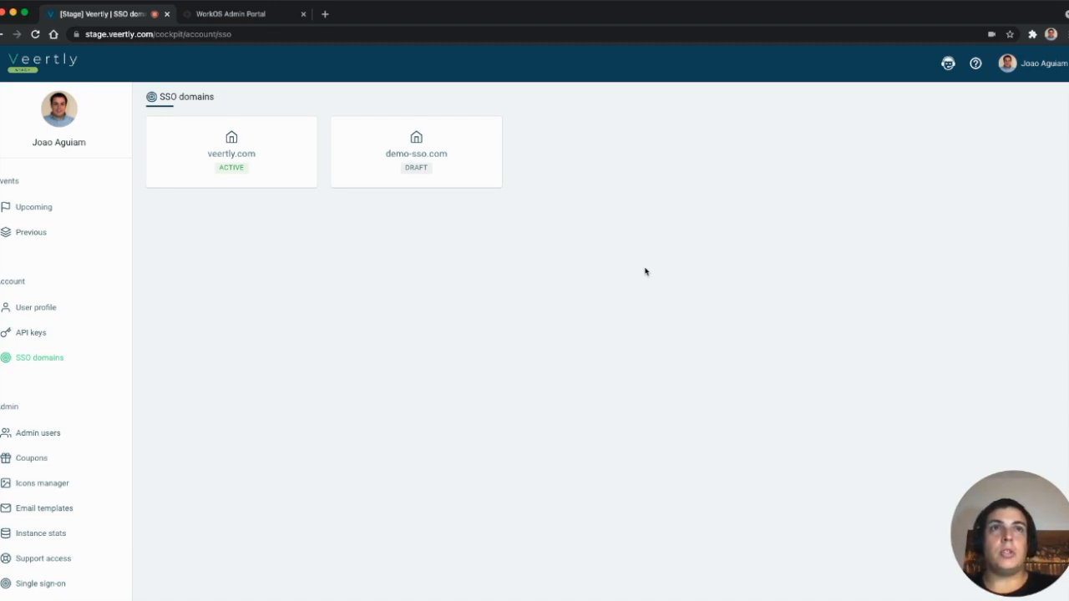
- Open veertly.com's settings and its WorkOS SSO portal showing the Azure AD connection
{"action": "left_click", "coordinate": [248, 150]}
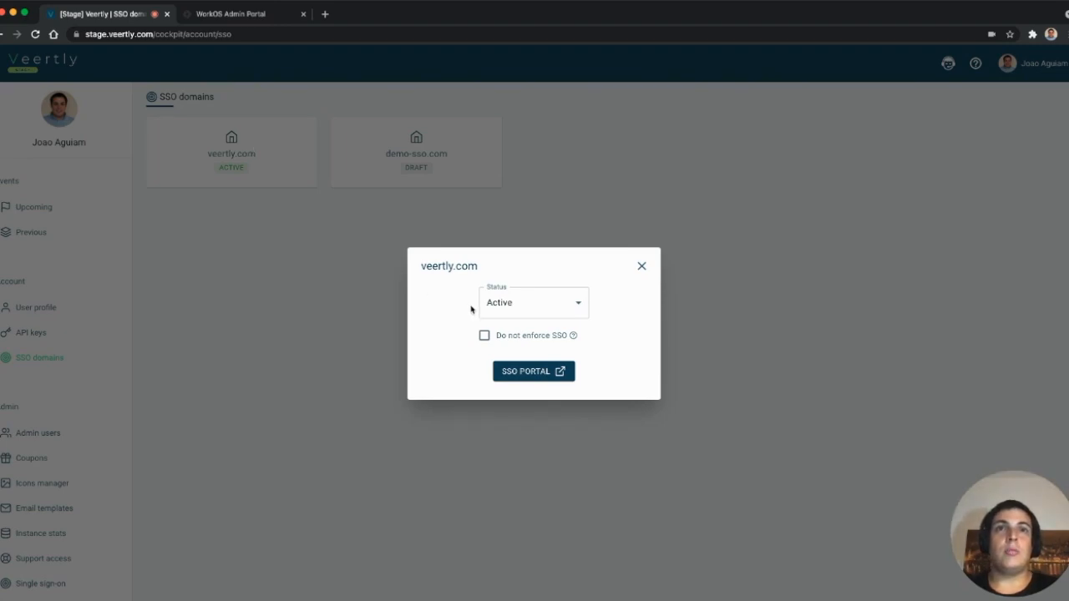
{"action": "left_click", "coordinate": [514, 376]}
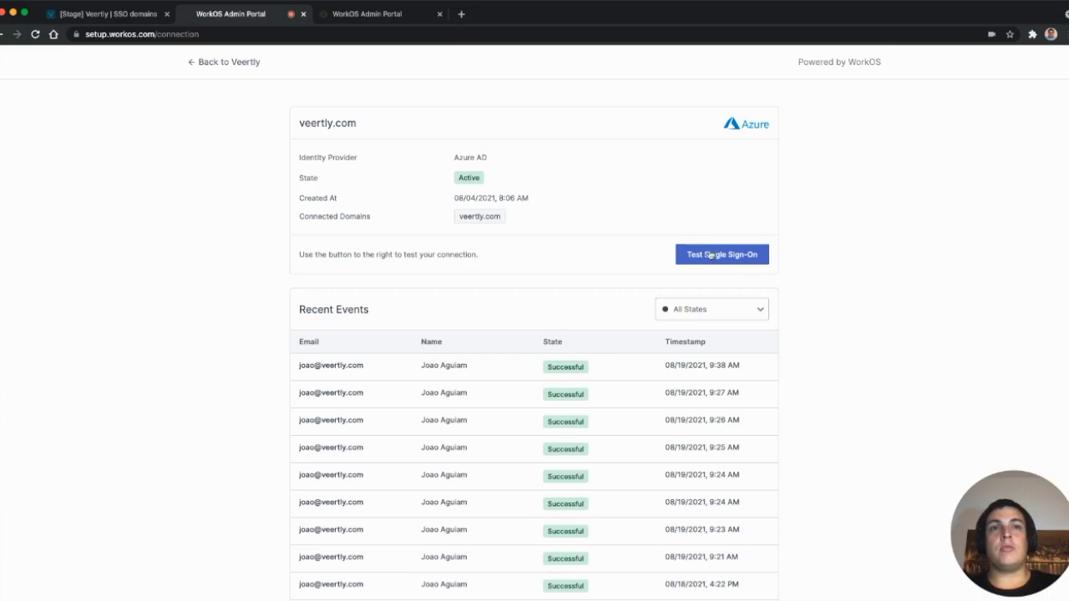
- Scroll through the veertly.com connection details and its recent sign-in events
{"action": "scroll", "coordinate": [628, 267], "scroll_direction": "down", "scroll_amount": 2}
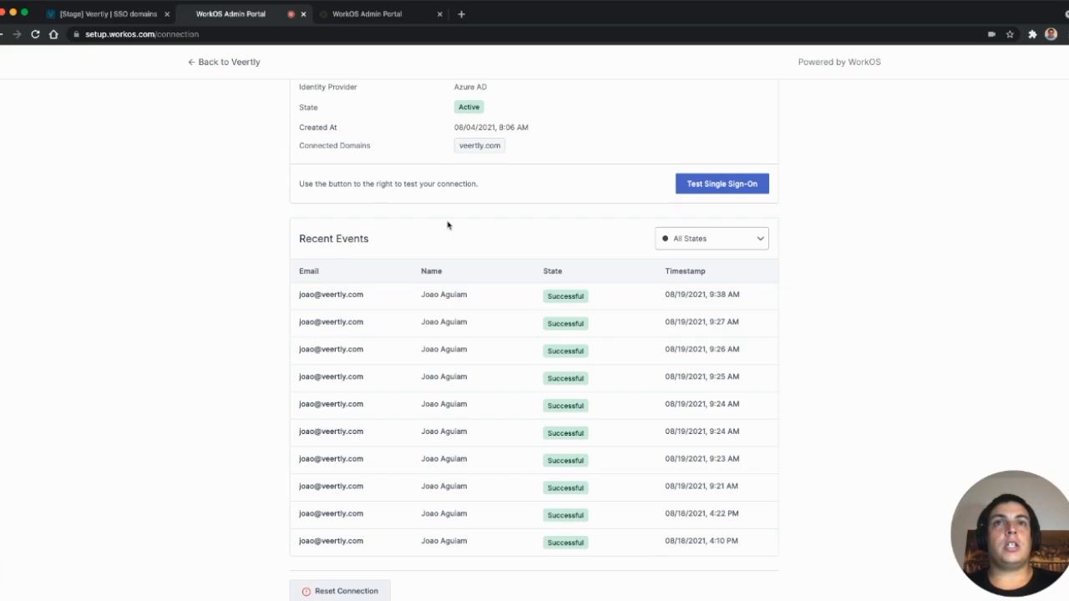
{"action": "scroll", "coordinate": [447, 224], "scroll_direction": "up", "scroll_amount": 2}
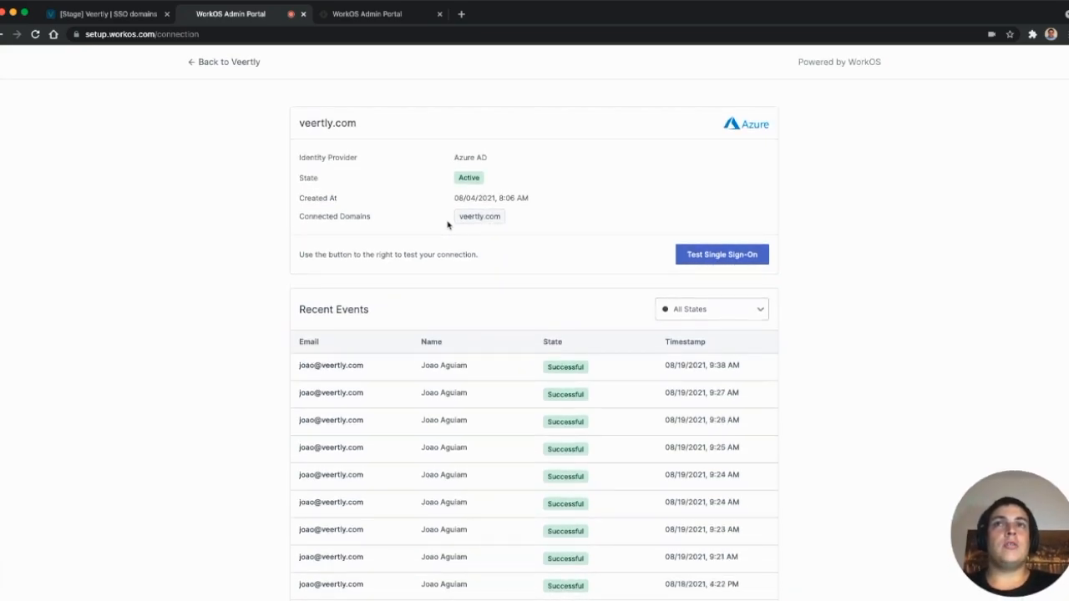
- Close both WorkOS portal tabs and the veertly.com settings dialog
{"action": "left_click", "coordinate": [303, 14]}
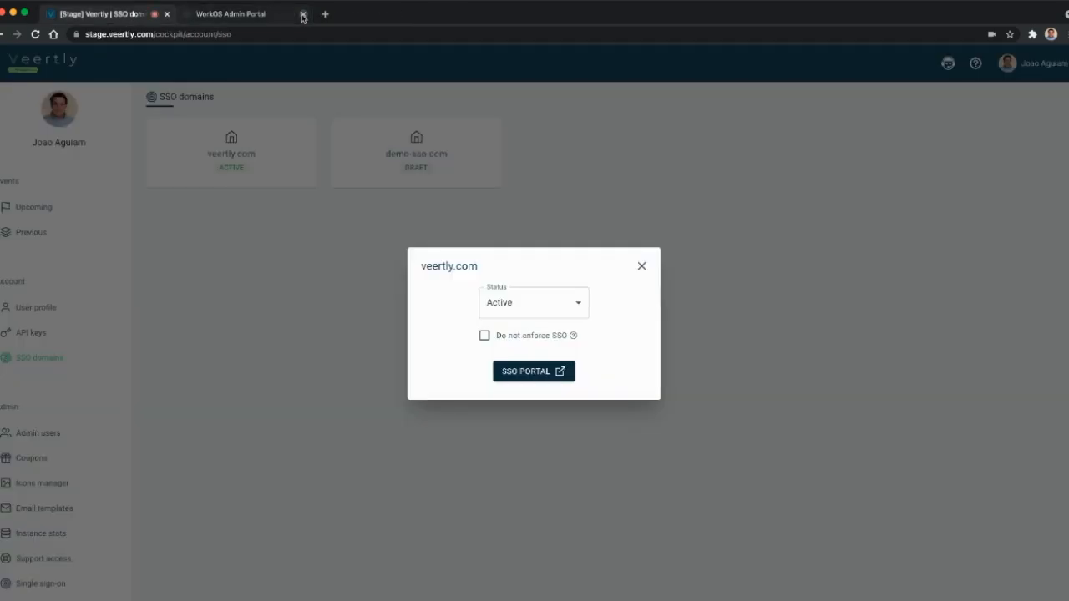
{"action": "left_click", "coordinate": [304, 15]}
{"action": "left_click", "coordinate": [641, 265]}
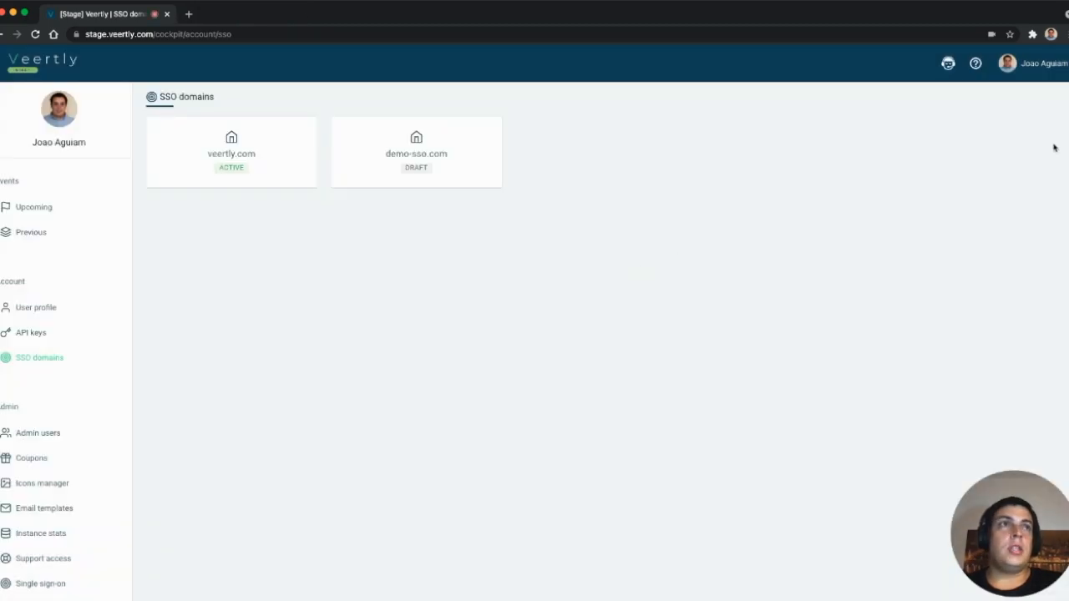
- Log out of Veertly from the account menu
{"action": "left_click", "coordinate": [1044, 64]}
{"action": "left_click", "coordinate": [995, 109]}
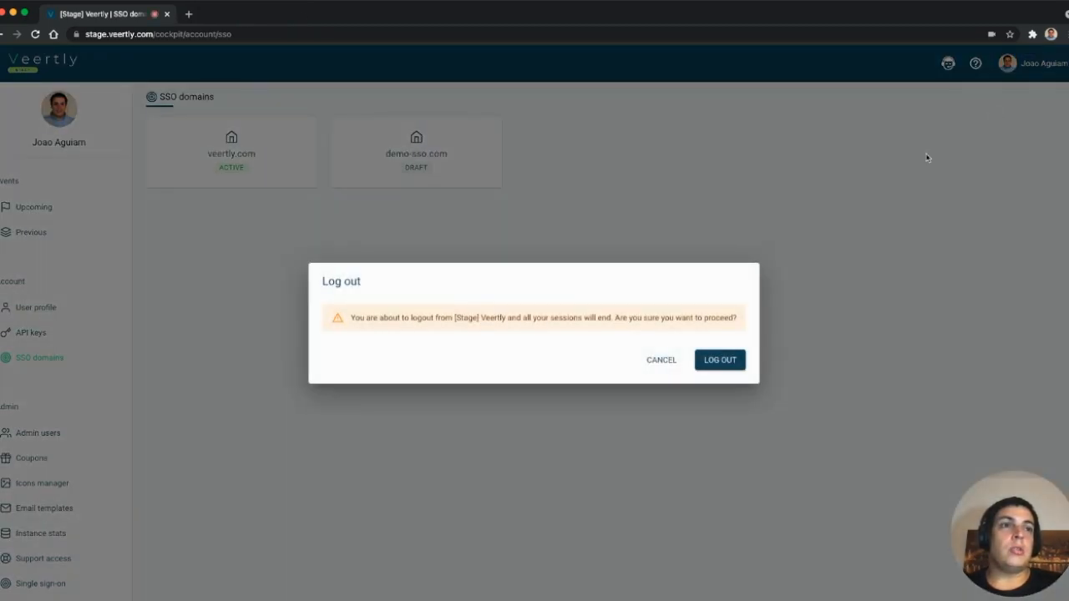
{"action": "left_click", "coordinate": [720, 360]}
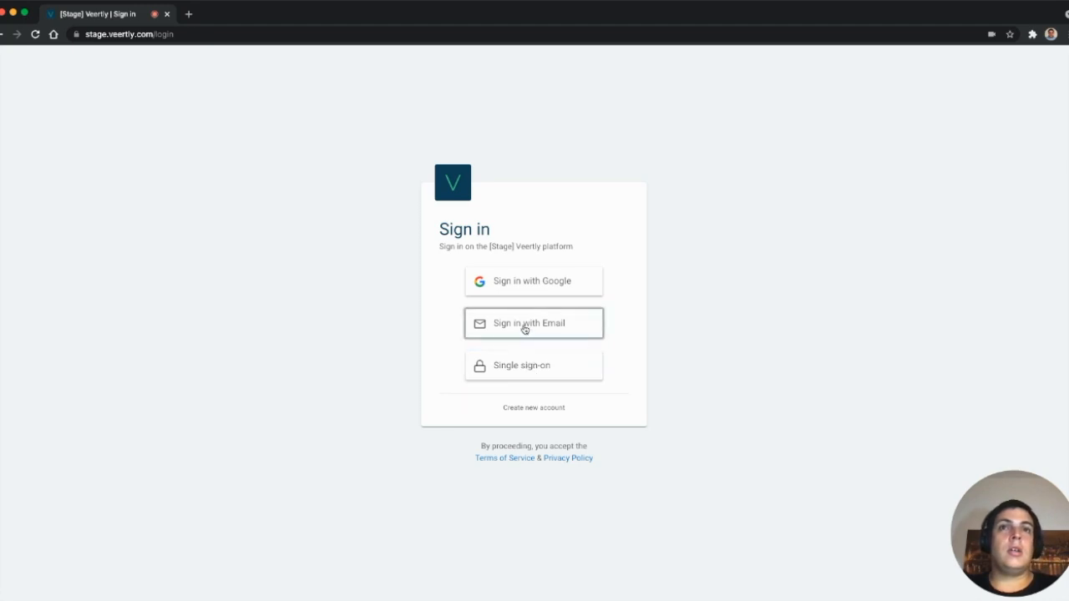
- Sign in through single sign-on using the veertly.com company domain
{"action": "left_click", "coordinate": [498, 368]}
{"action": "left_click", "coordinate": [493, 319]}
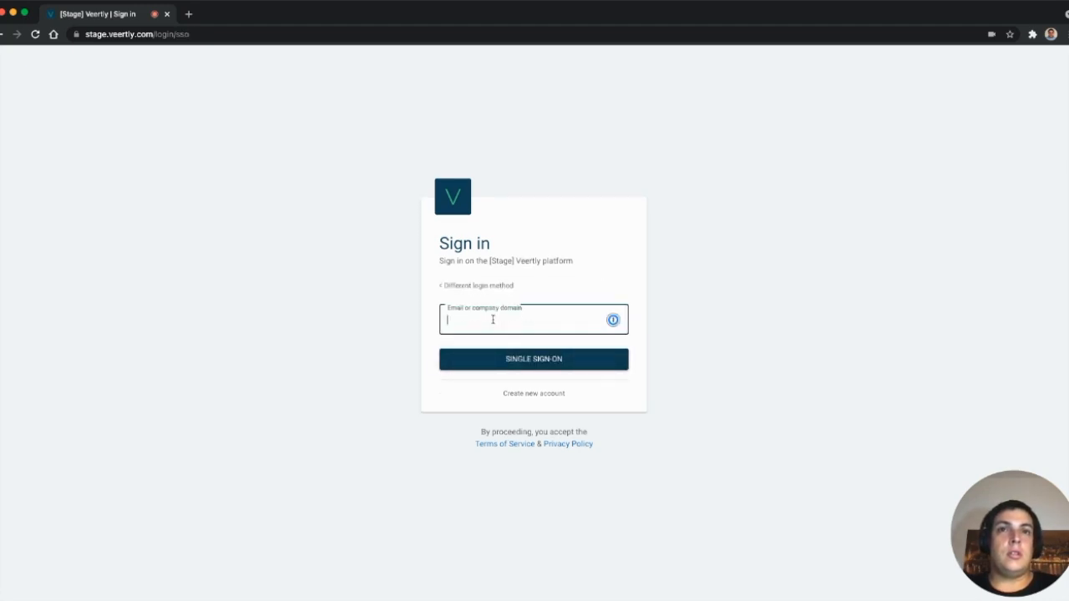
{"action": "key", "text": "super+v"}
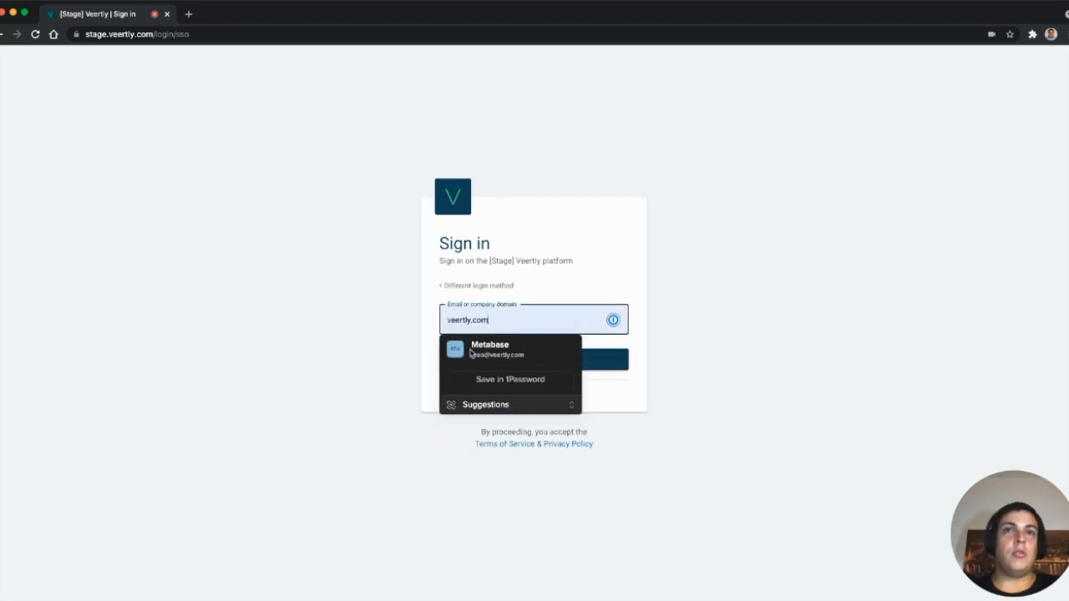
{"action": "left_click", "coordinate": [698, 334]}
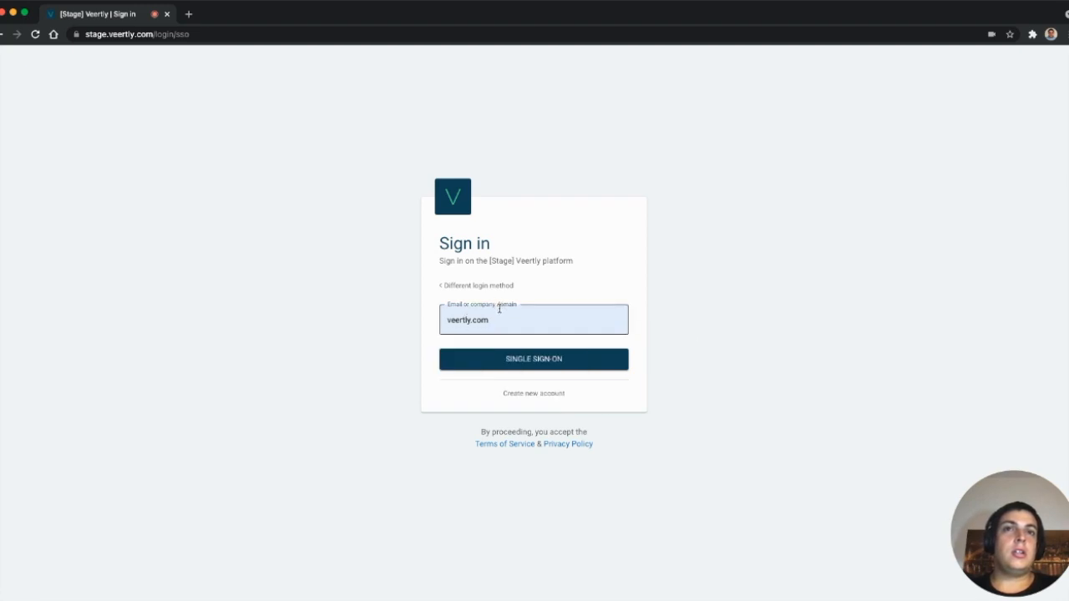
{"action": "left_click", "coordinate": [519, 368]}
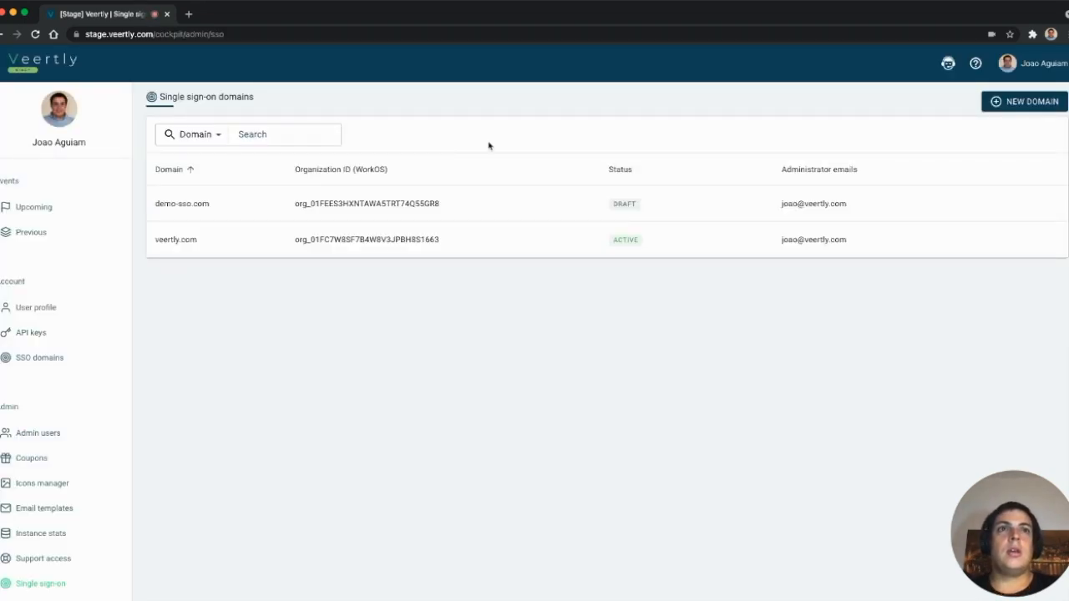
- Log out of Veertly again from the account menu
{"action": "left_click", "coordinate": [1035, 65]}
{"action": "left_click", "coordinate": [1002, 111]}
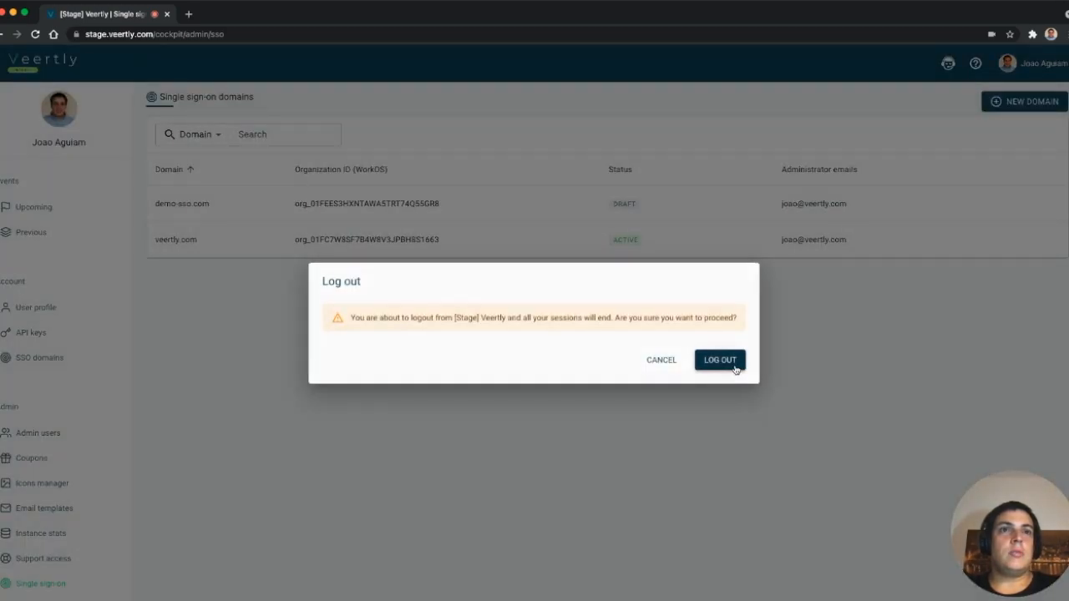
{"action": "left_click", "coordinate": [734, 365]}
- Enter the veertly.com work e-mail in email sign-in and continue via single sign-on
{"action": "left_click", "coordinate": [543, 332]}
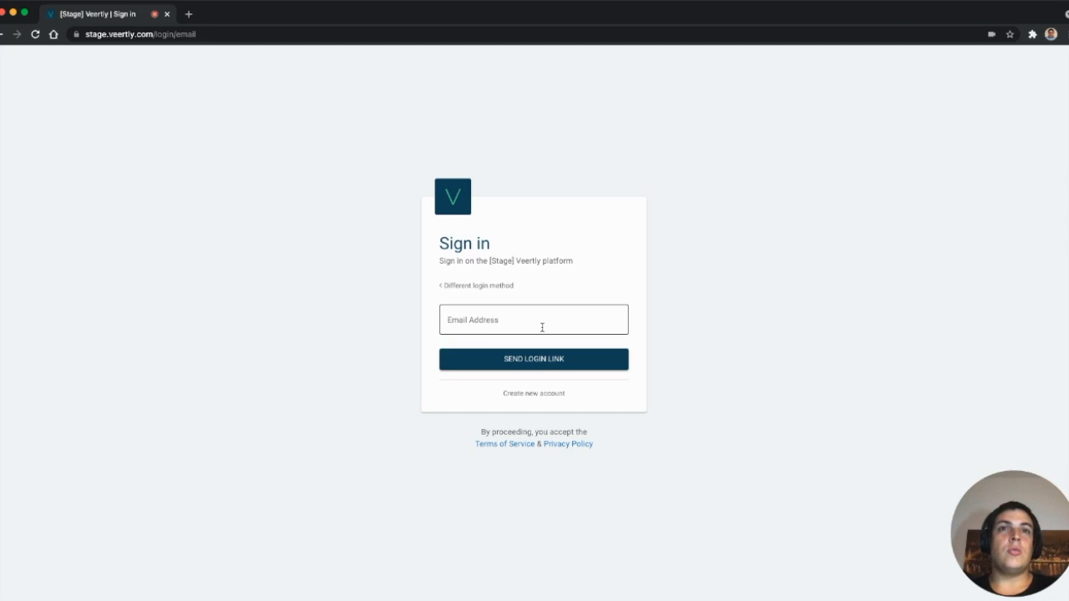
{"action": "left_click", "coordinate": [542, 328]}
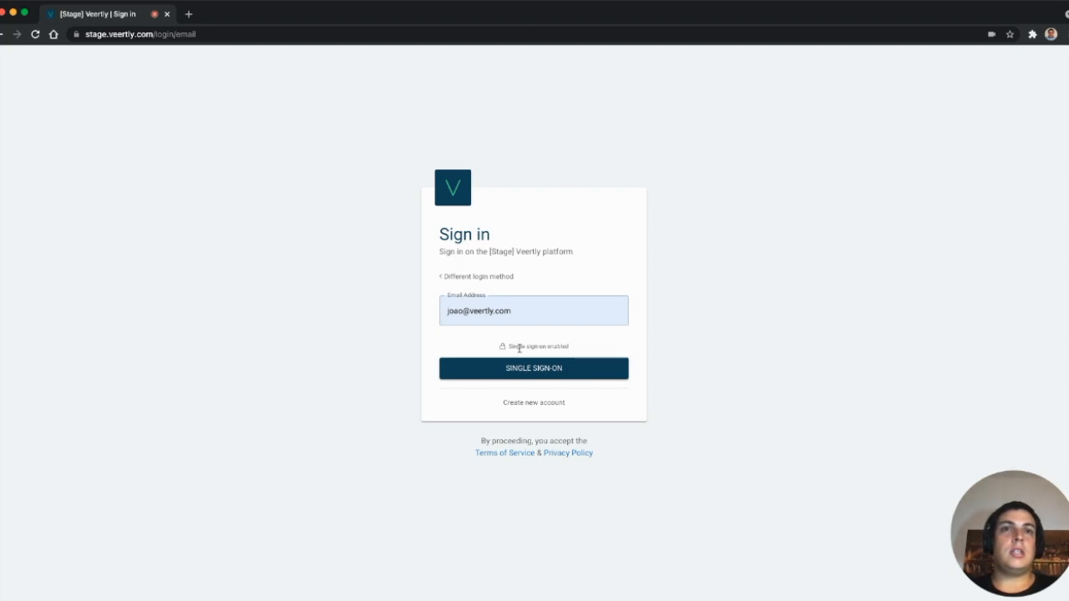
{"action": "triple_click", "coordinate": [518, 346]}
{"action": "left_click", "coordinate": [723, 354]}
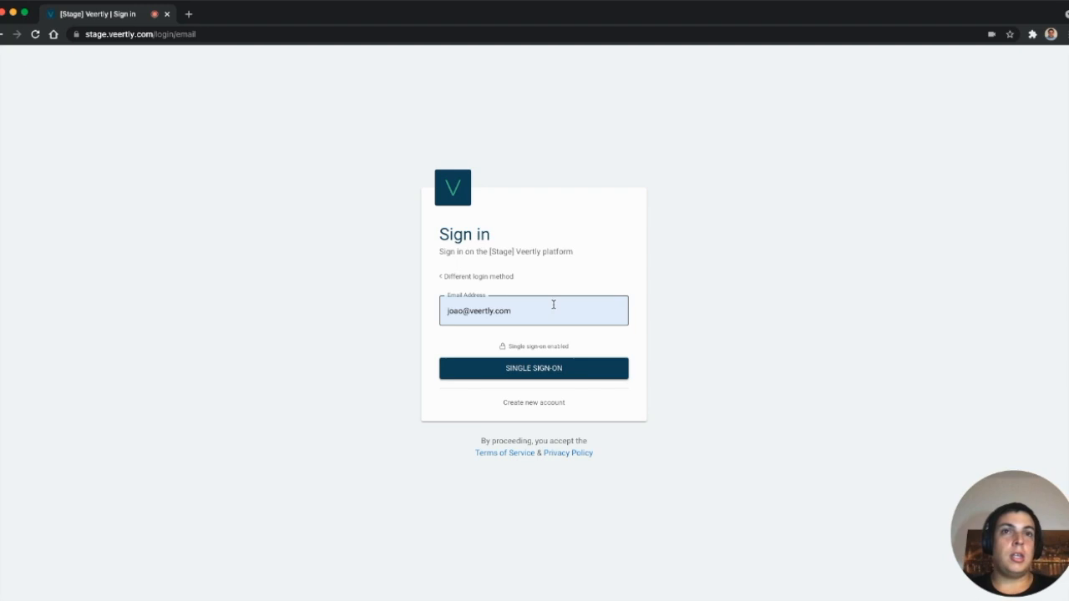
{"action": "left_click", "coordinate": [552, 369]}
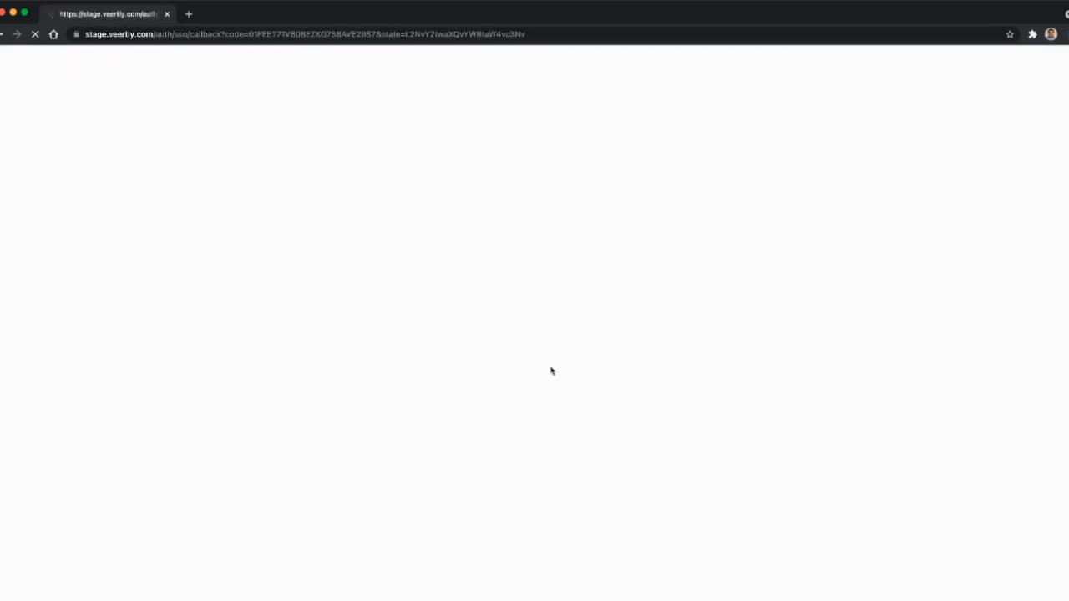